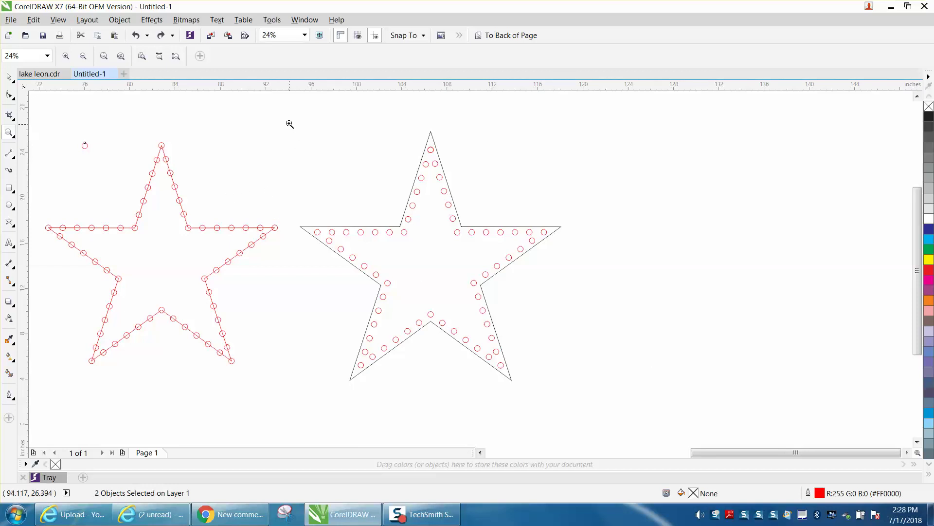
- Zoom in on the two left stars and select both small red circles together
{"action": "left_click_drag", "start_coordinate": [287, 121], "coordinate": [638, 412]}
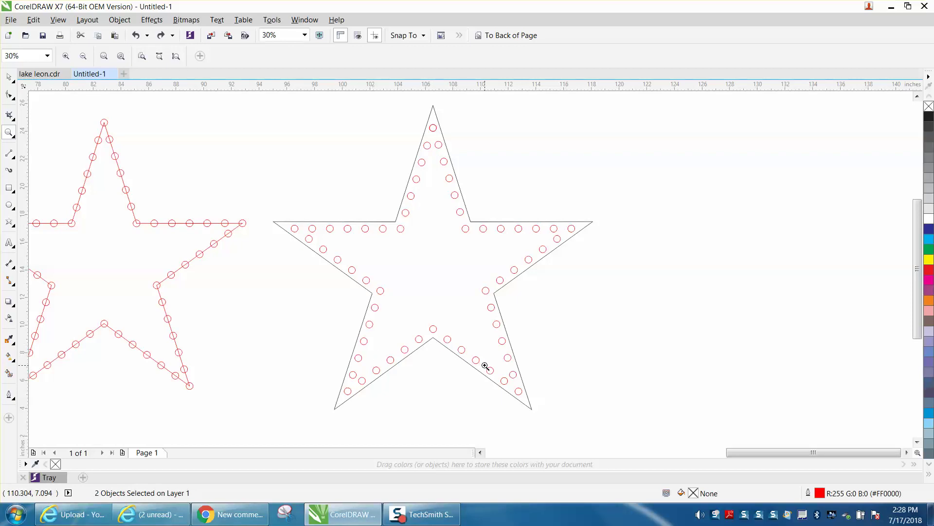
{"action": "scroll", "coordinate": [498, 365], "scroll_direction": "down", "scroll_amount": 2}
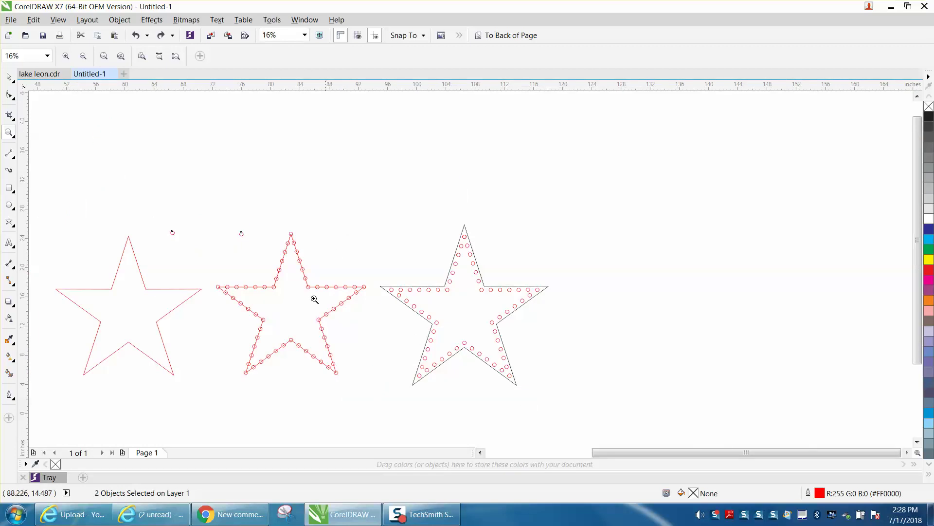
{"action": "left_click_drag", "start_coordinate": [213, 232], "coordinate": [448, 399]}
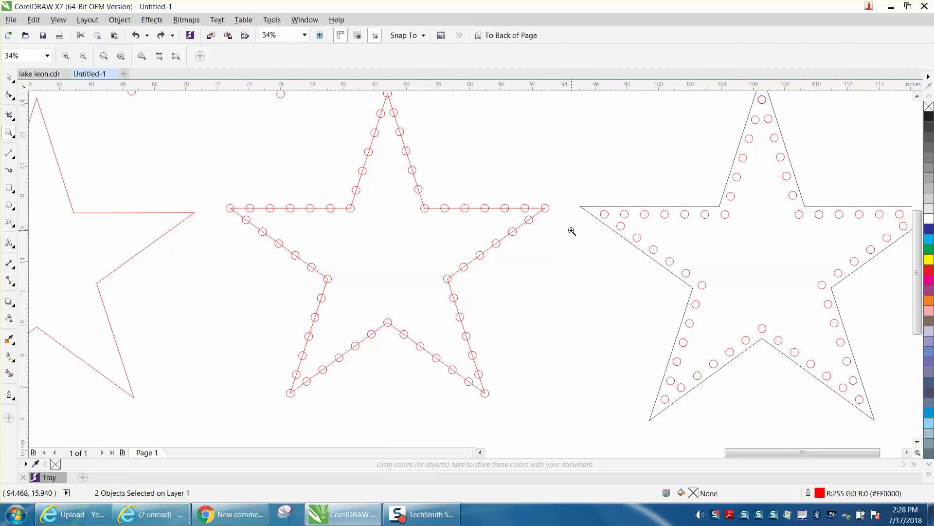
{"action": "right_click", "coordinate": [485, 214]}
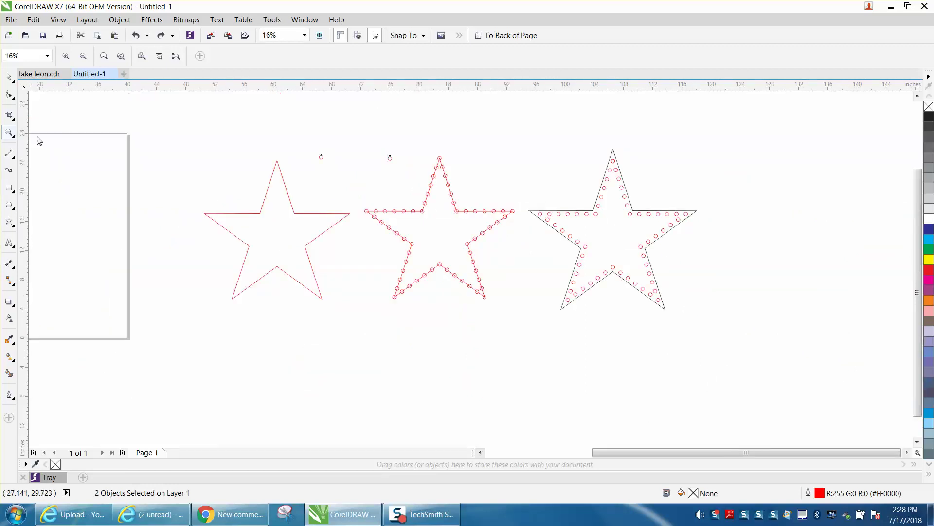
{"action": "left_click_drag", "start_coordinate": [190, 138], "coordinate": [520, 318]}
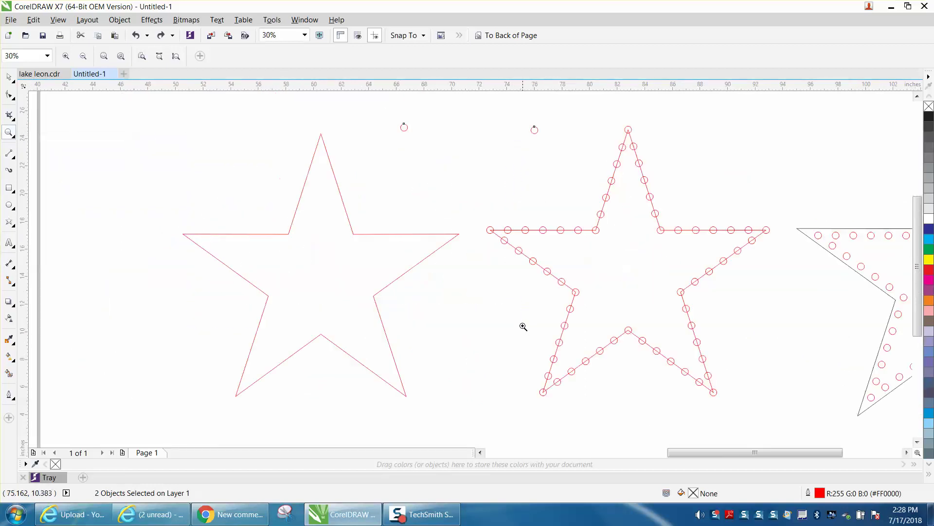
{"action": "left_click", "coordinate": [8, 77]}
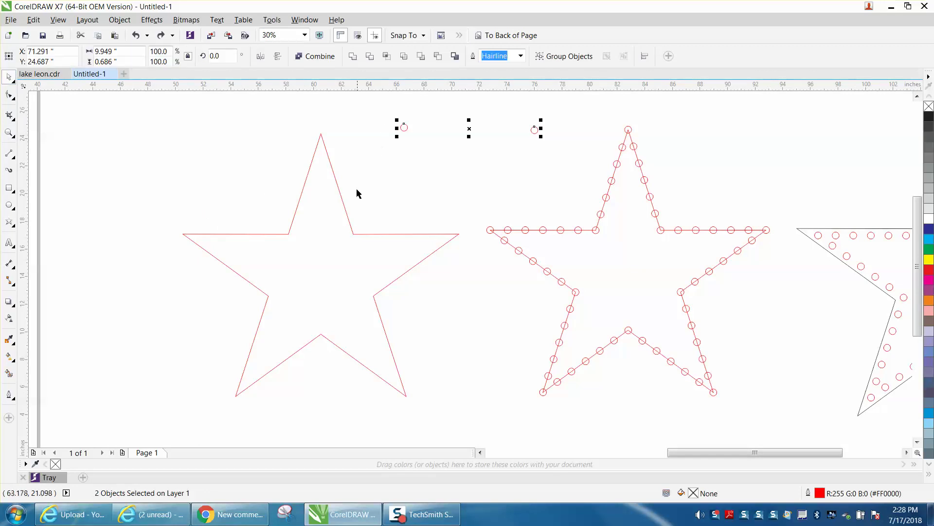
{"action": "left_click", "coordinate": [352, 235]}
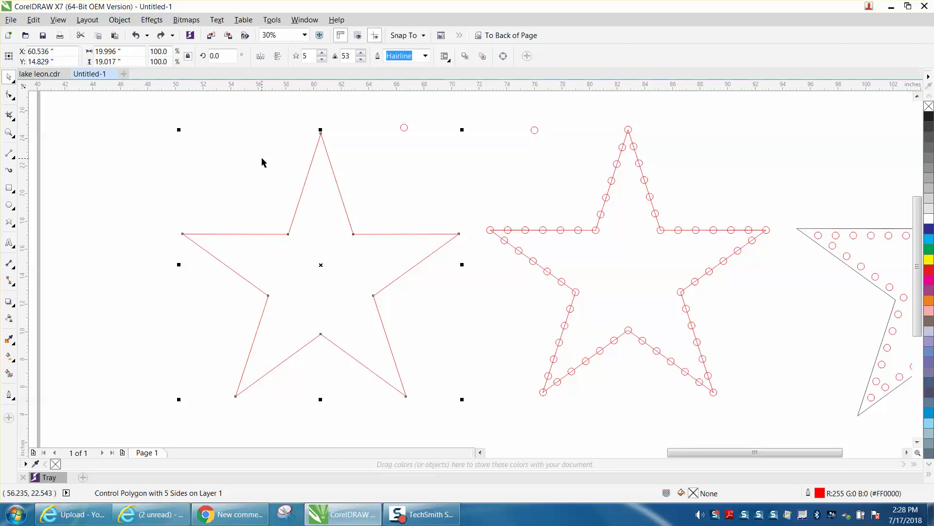
{"action": "left_click", "coordinate": [404, 129]}
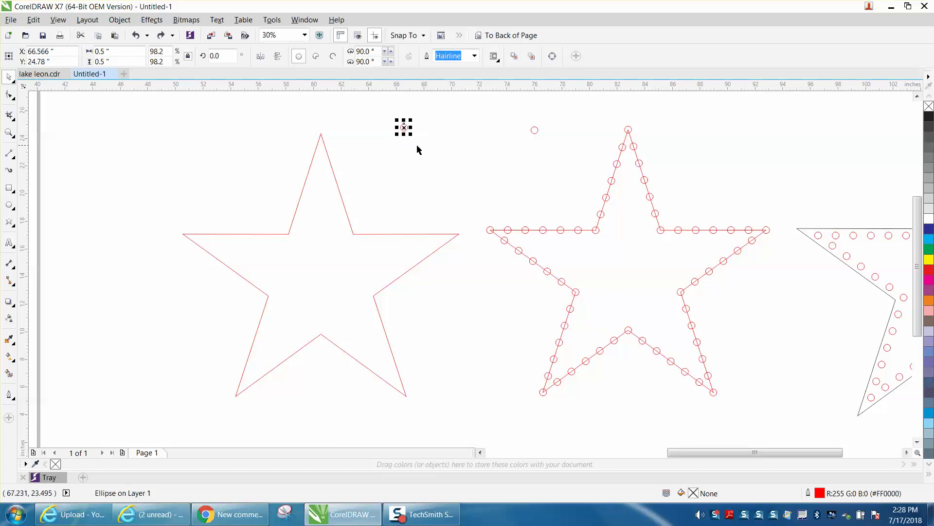
{"action": "left_click_drag", "start_coordinate": [391, 115], "coordinate": [556, 155]}
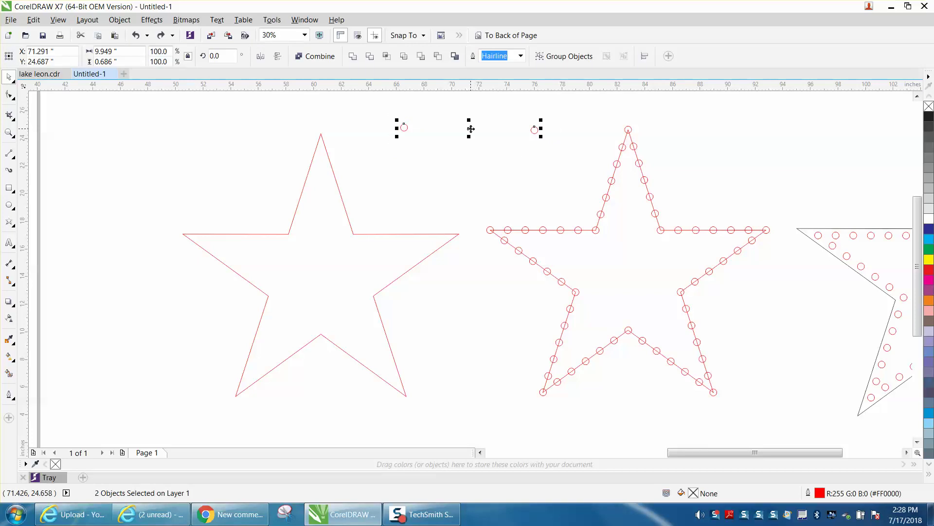
- Drag both circles above the plain star's upper-left arm, zoom in, and reselect them
{"action": "left_click_drag", "start_coordinate": [469, 128], "coordinate": [210, 184]}
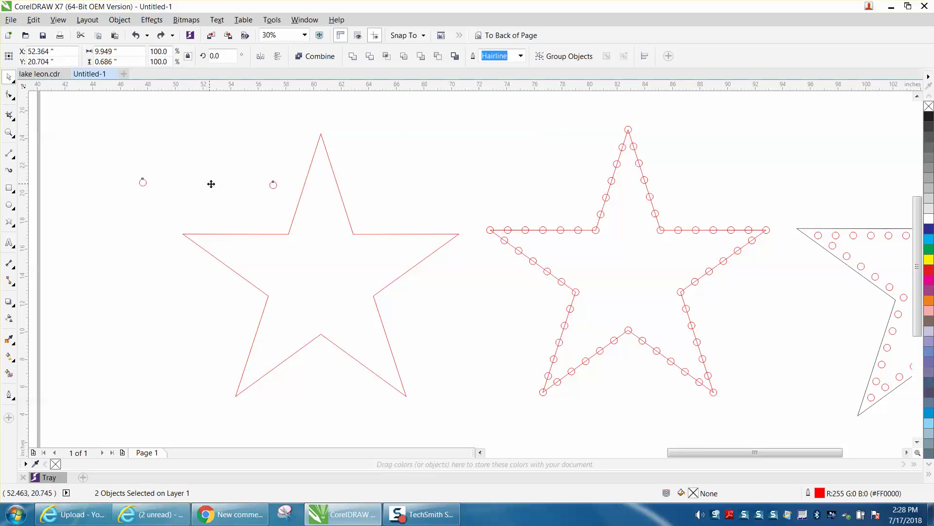
{"action": "left_click", "coordinate": [9, 133]}
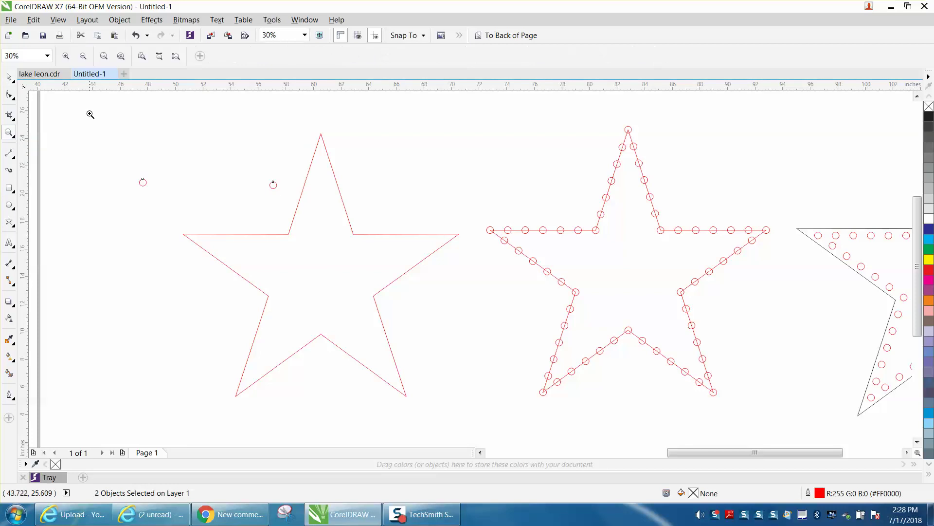
{"action": "left_click_drag", "start_coordinate": [90, 114], "coordinate": [535, 417]}
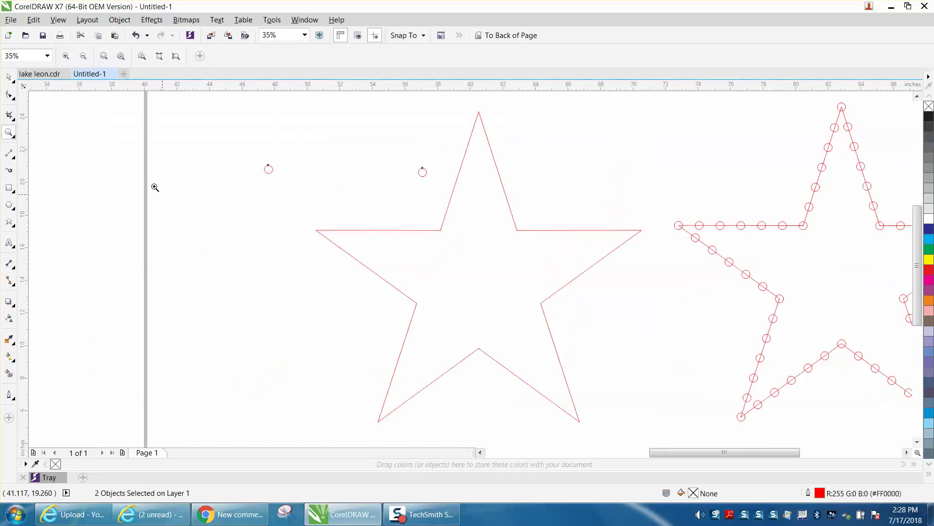
{"action": "left_click", "coordinate": [9, 77]}
{"action": "left_click_drag", "start_coordinate": [283, 184], "coordinate": [433, 193]}
- Apply a 60-step blend between the two small red circles using the Blend docker
{"action": "left_click", "coordinate": [153, 22]}
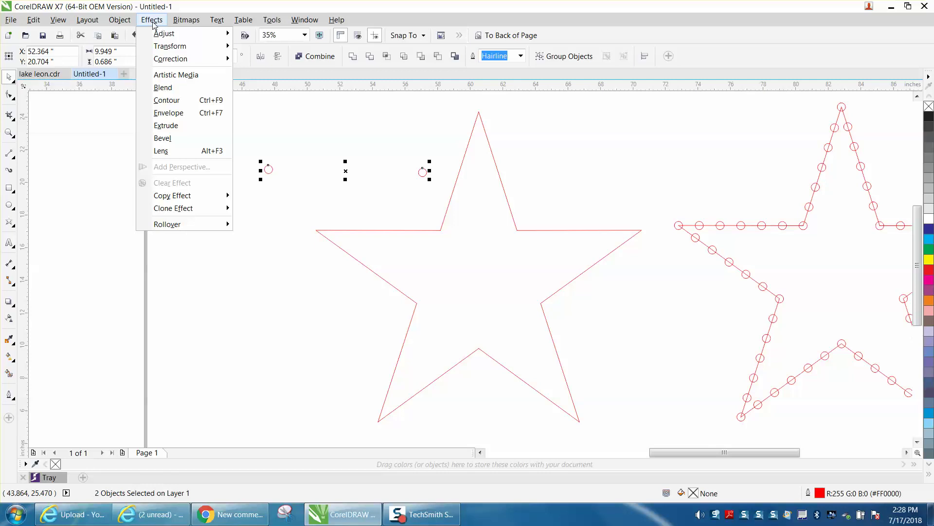
{"action": "left_click", "coordinate": [163, 88]}
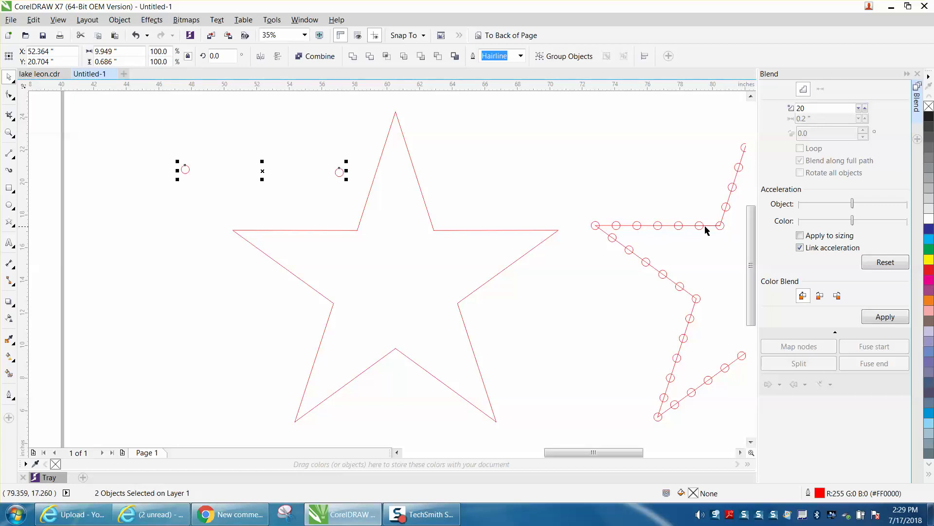
{"action": "left_click", "coordinate": [817, 109]}
{"action": "type", "text": "60"}
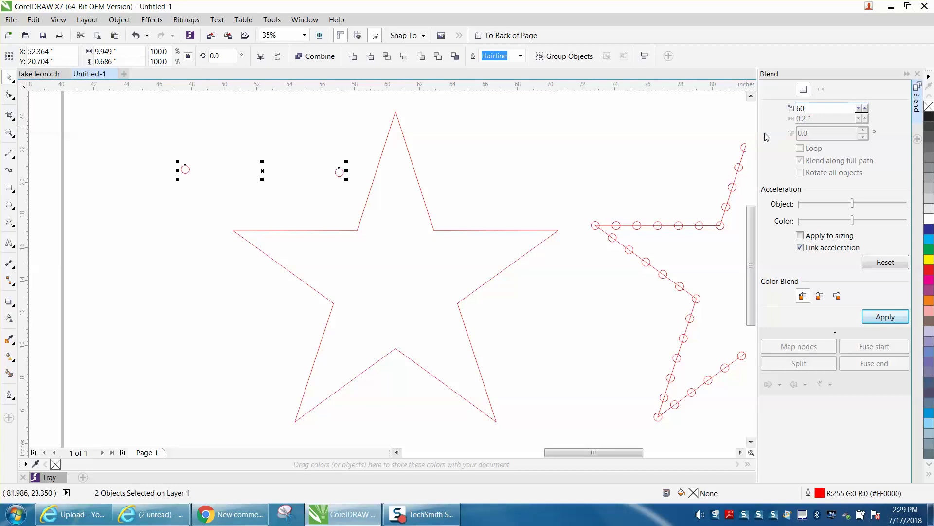
{"action": "left_click", "coordinate": [887, 318]}
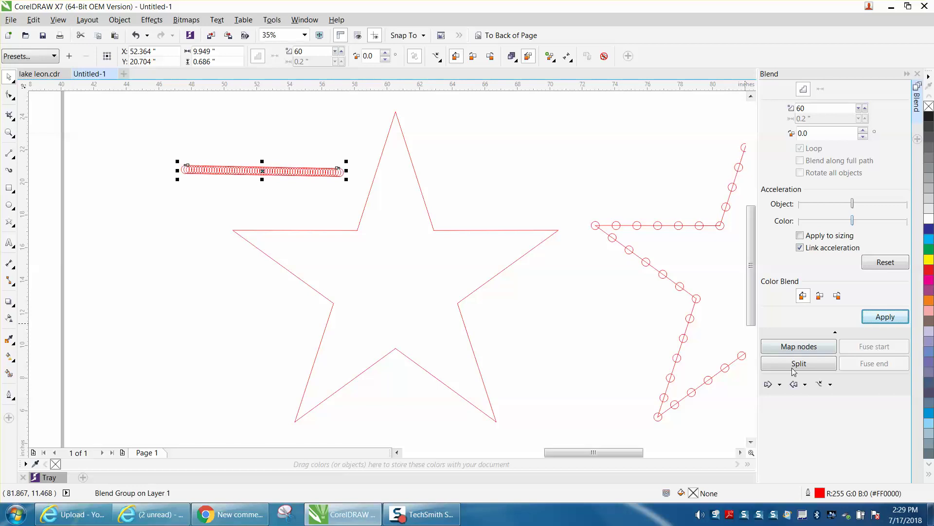
- Attach the blend to the plain star as a new path and blend along the full path
{"action": "left_click", "coordinate": [831, 386]}
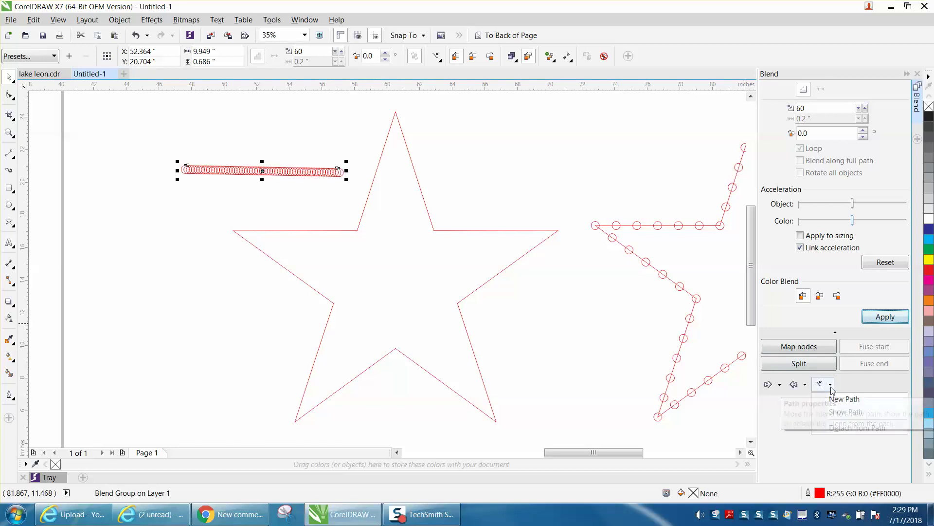
{"action": "left_click", "coordinate": [838, 400]}
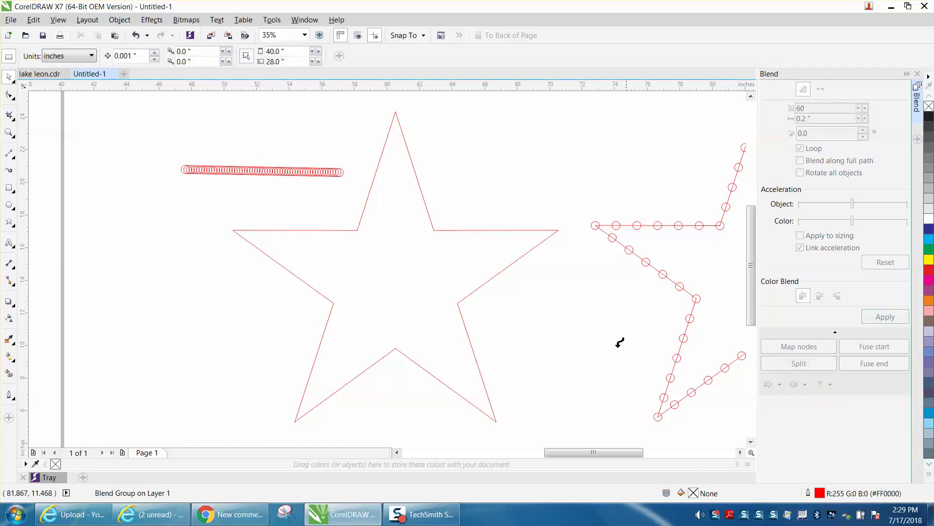
{"action": "left_click", "coordinate": [328, 229]}
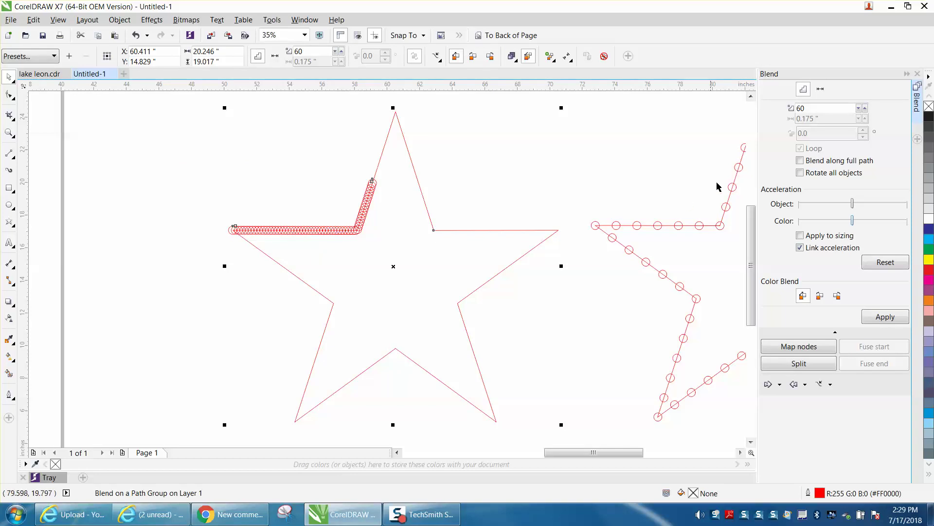
{"action": "left_click", "coordinate": [801, 161]}
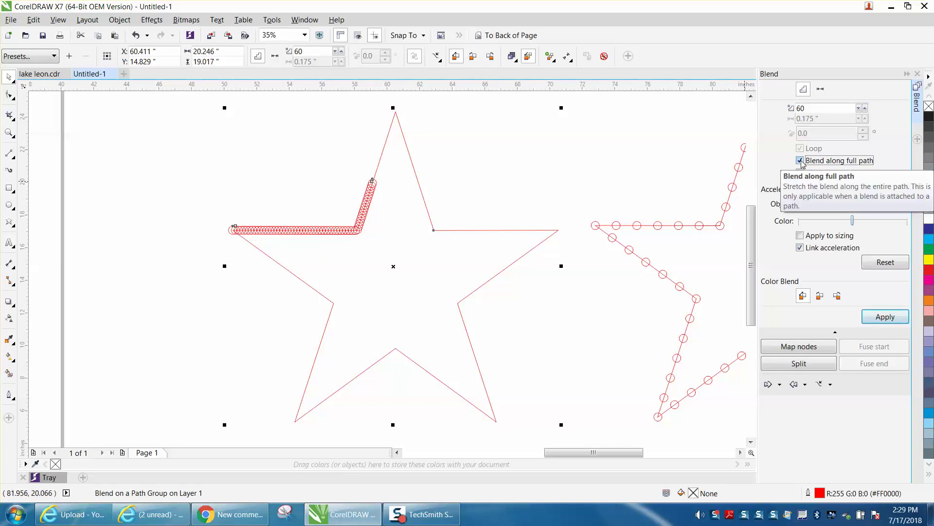
{"action": "left_click", "coordinate": [885, 316]}
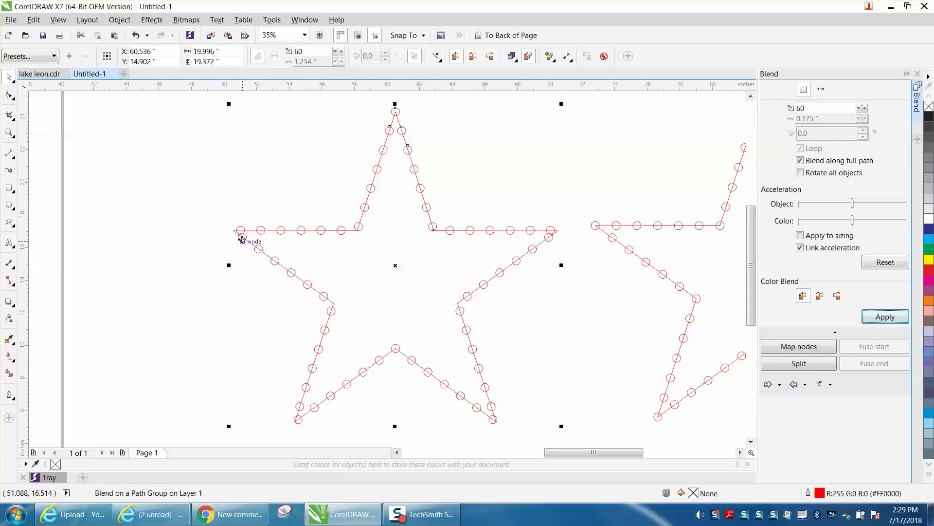
- Split off the blend's first circle and drag it onto the star's left point
{"action": "left_click", "coordinate": [212, 196]}
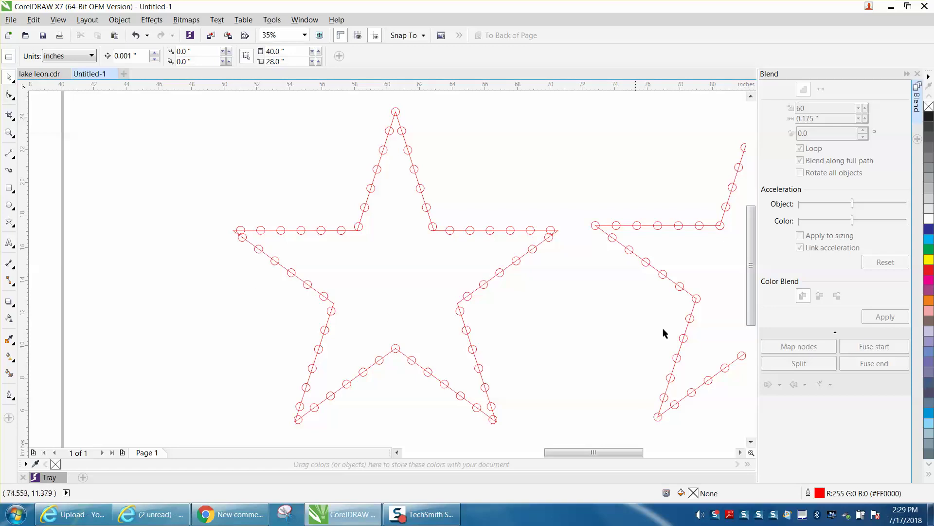
{"action": "left_click", "coordinate": [319, 232]}
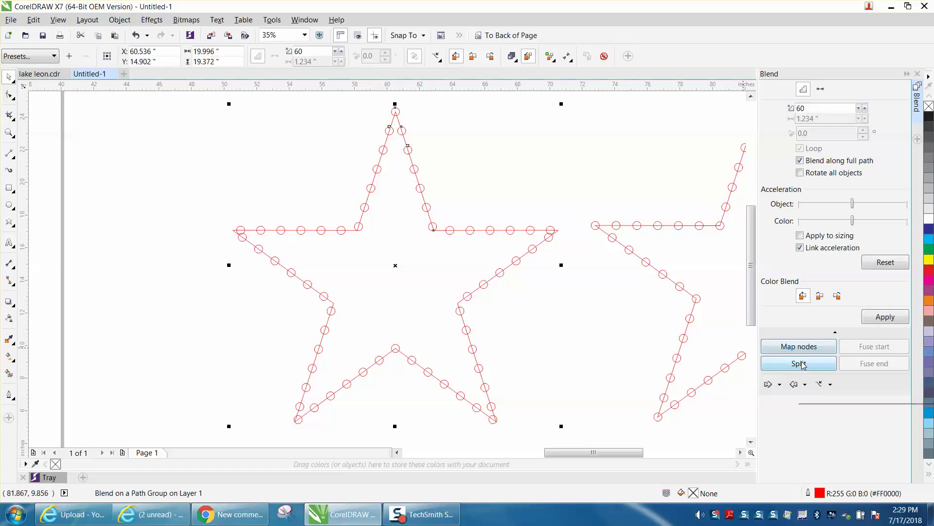
{"action": "left_click", "coordinate": [803, 365]}
{"action": "left_click", "coordinate": [245, 234]}
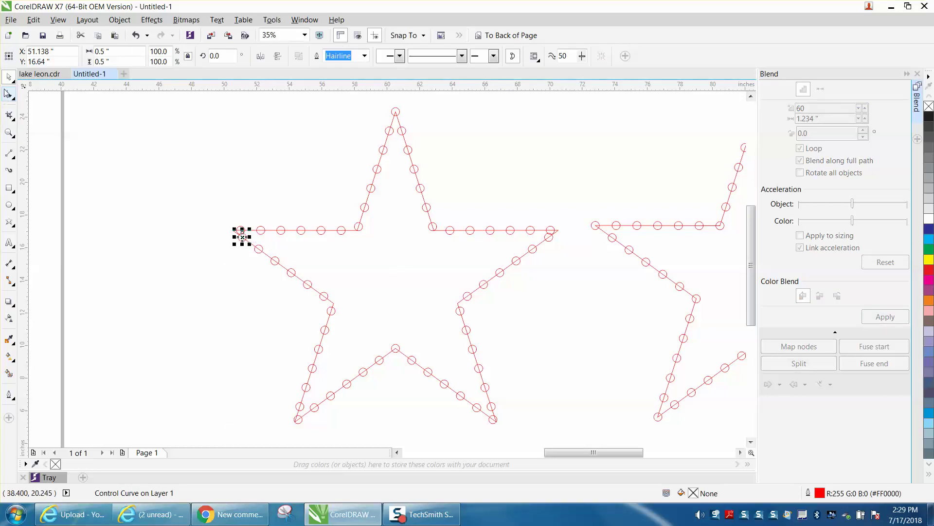
{"action": "left_click_drag", "start_coordinate": [245, 237], "coordinate": [234, 229]}
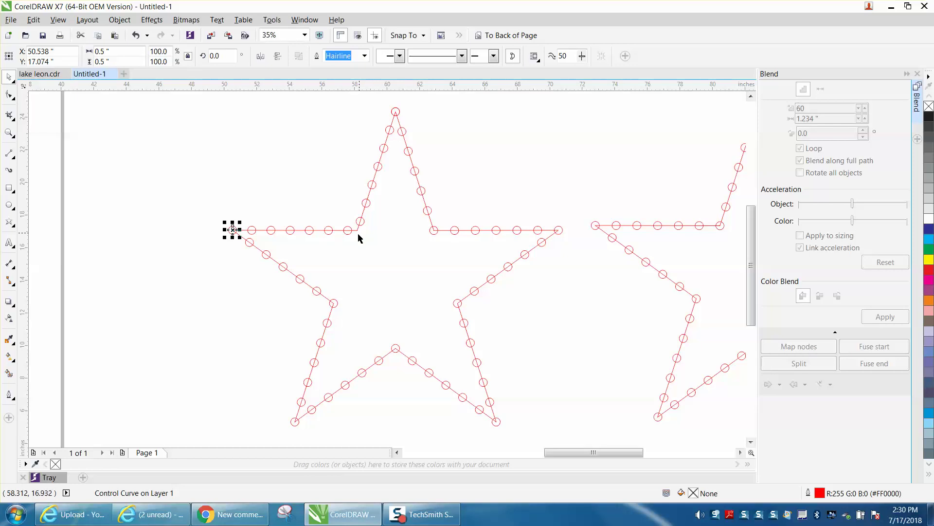
{"action": "left_click", "coordinate": [8, 132]}
{"action": "left_click_drag", "start_coordinate": [181, 152], "coordinate": [540, 312]}
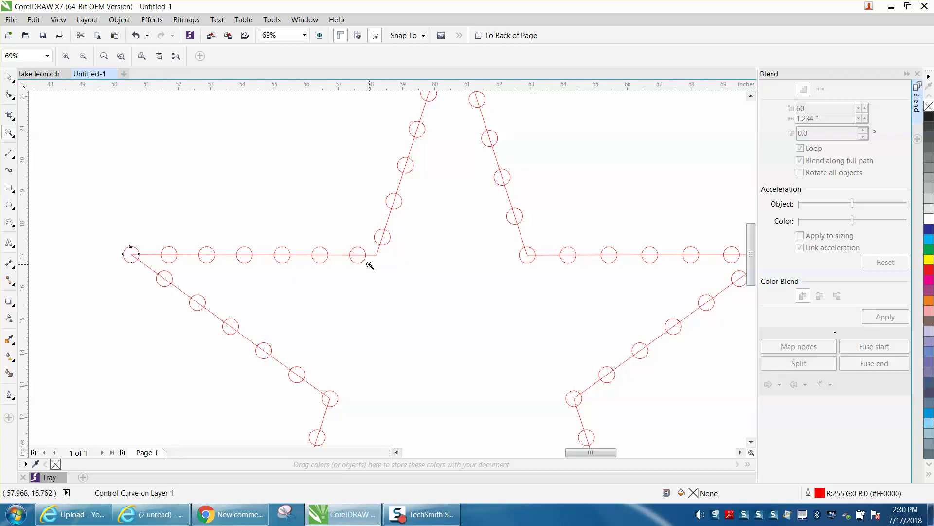
{"action": "left_click", "coordinate": [9, 77]}
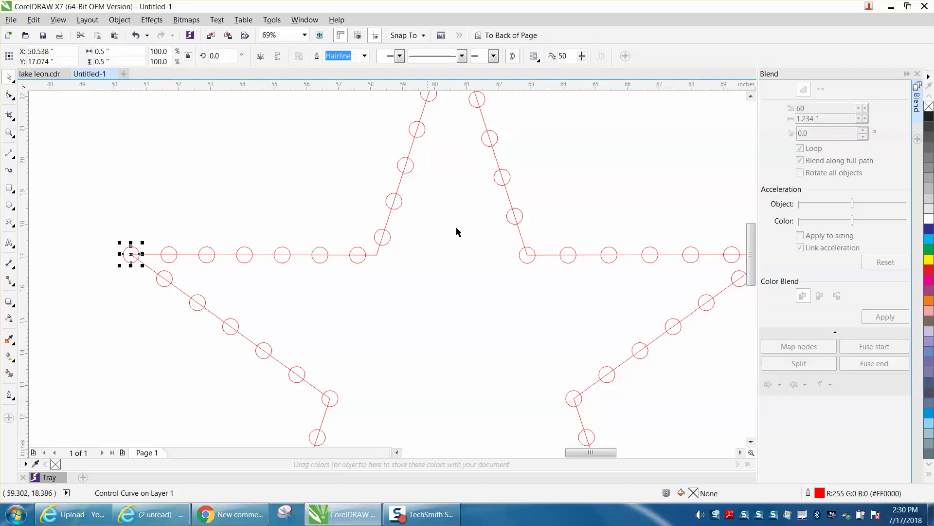
- Split the blend at a corner circle and pin it onto the star's upper-left inner corner
{"action": "key", "text": "Tab"}
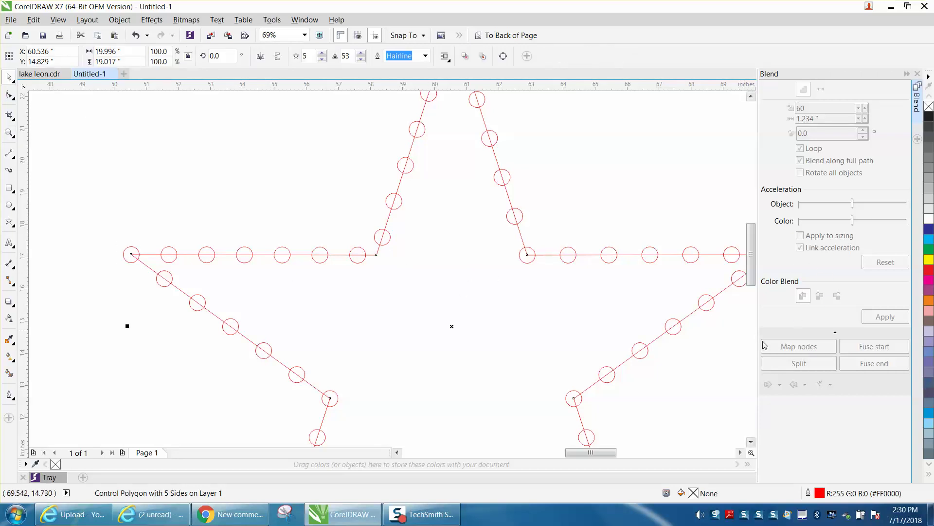
{"action": "left_click", "coordinate": [730, 264]}
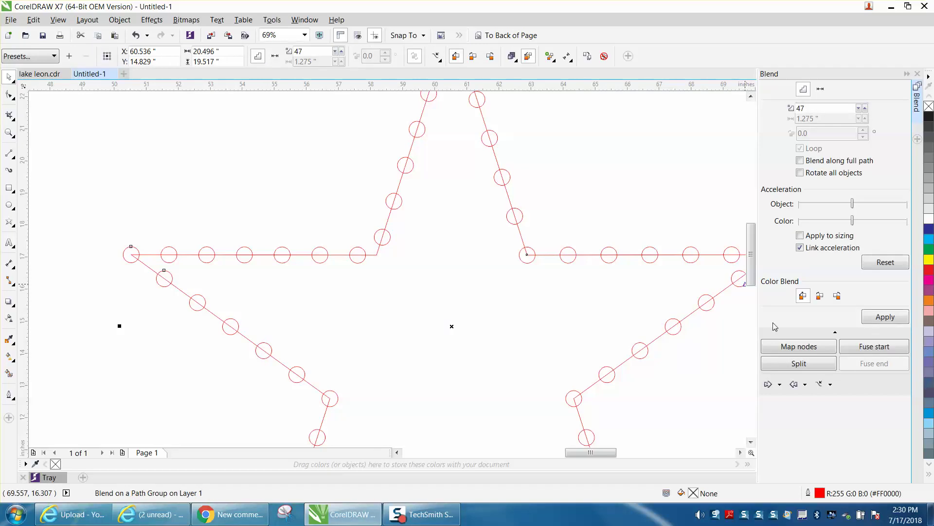
{"action": "left_click", "coordinate": [802, 365]}
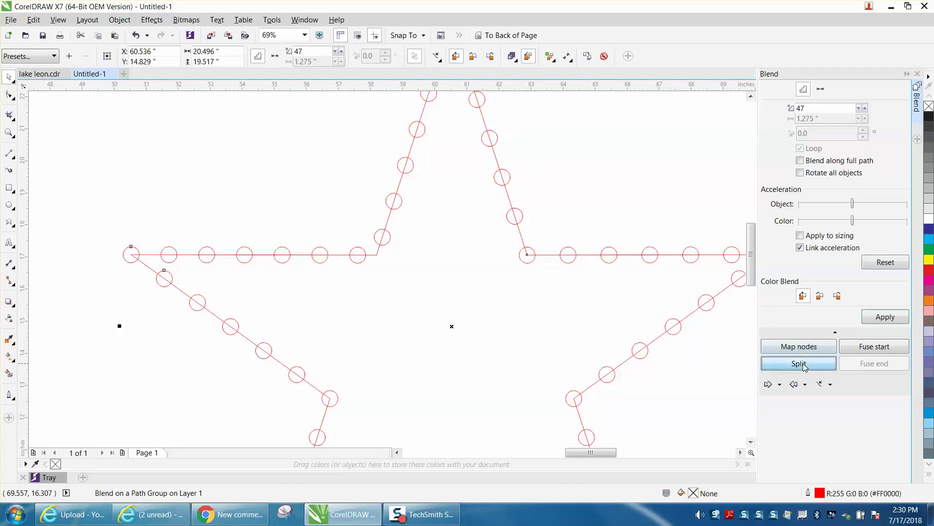
{"action": "left_click", "coordinate": [374, 264]}
{"action": "left_click", "coordinate": [362, 264]}
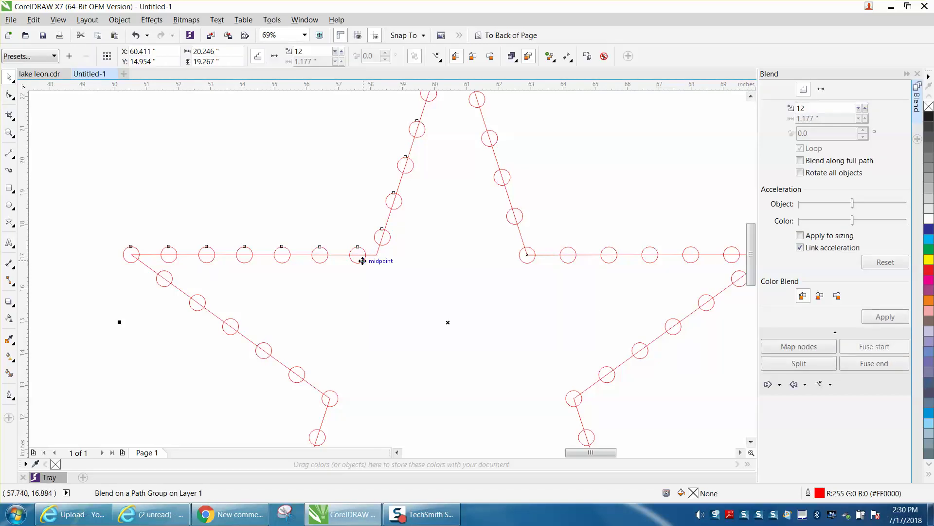
{"action": "left_click", "coordinate": [802, 365]}
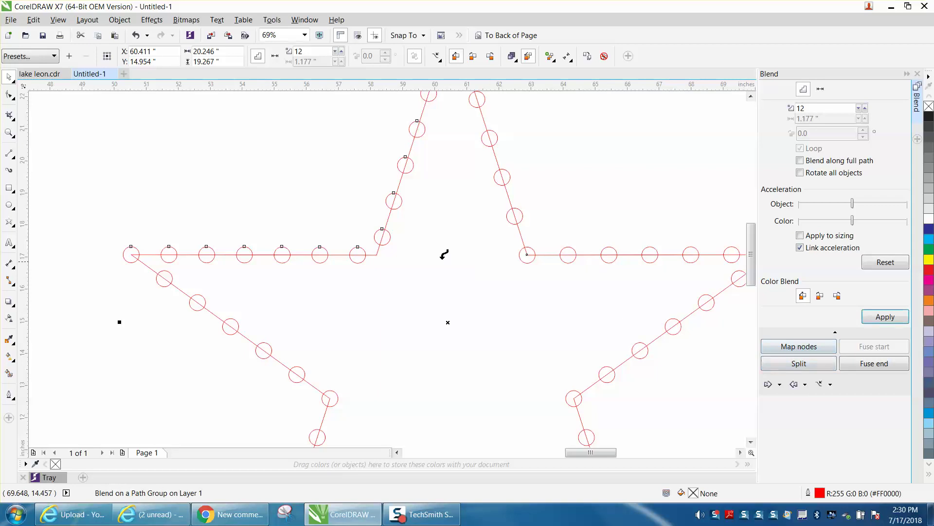
{"action": "left_click", "coordinate": [359, 246]}
{"action": "left_click_drag", "start_coordinate": [359, 254], "coordinate": [376, 254]}
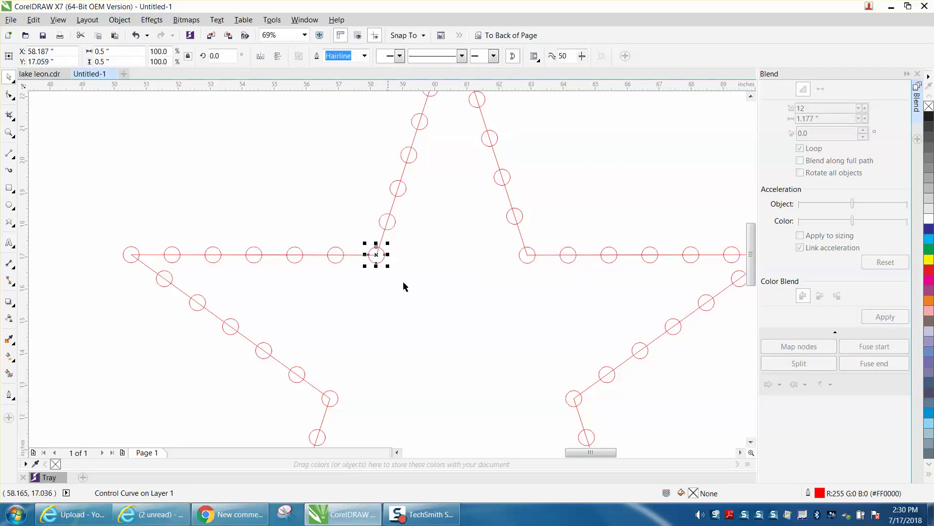
{"action": "scroll", "coordinate": [376, 302], "scroll_direction": "down", "scroll_amount": 2}
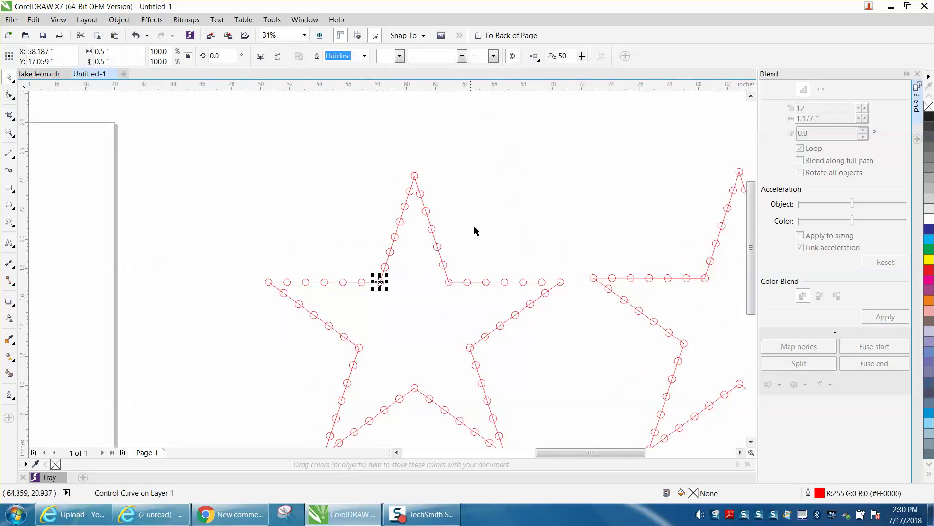
{"action": "left_click", "coordinate": [8, 132]}
{"action": "left_click_drag", "start_coordinate": [398, 168], "coordinate": [491, 219]}
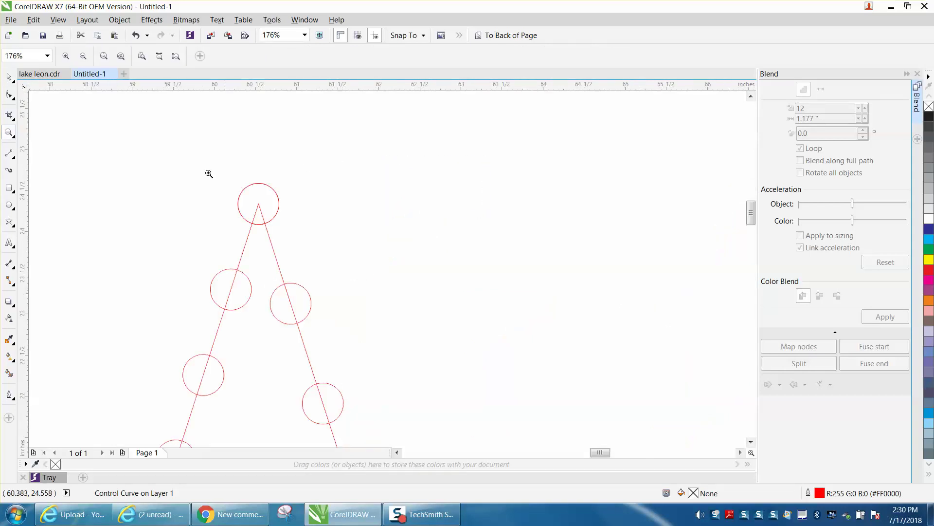
{"action": "key", "text": "space"}
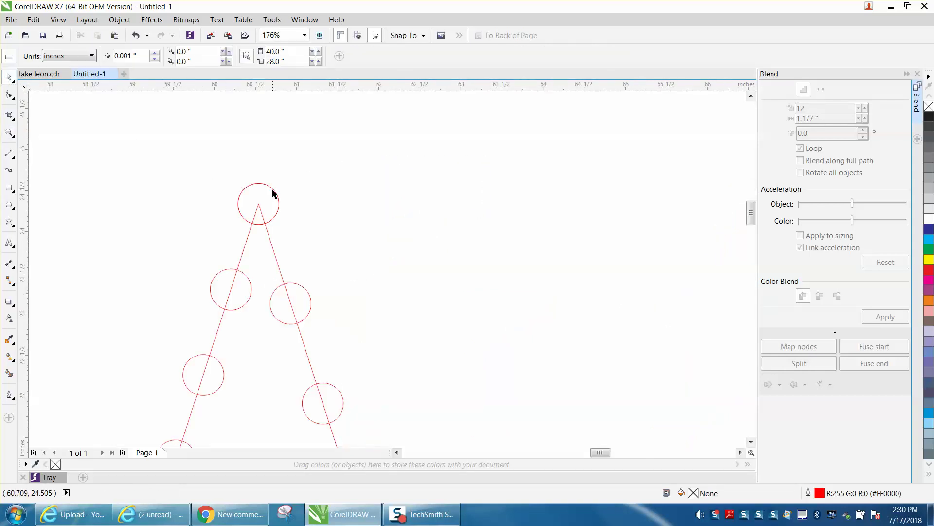
{"action": "key", "text": "Escape"}
{"action": "left_click", "coordinate": [281, 202]}
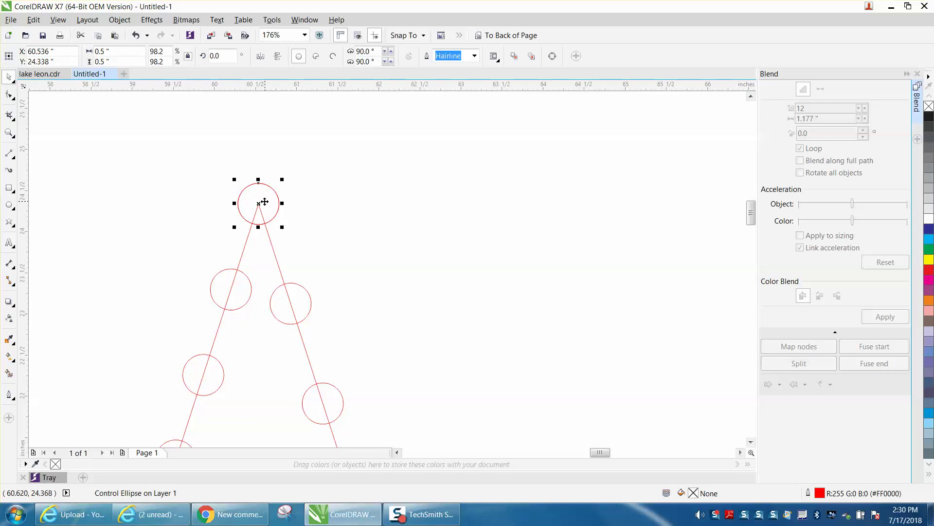
{"action": "left_click_drag", "start_coordinate": [258, 202], "coordinate": [267, 228]}
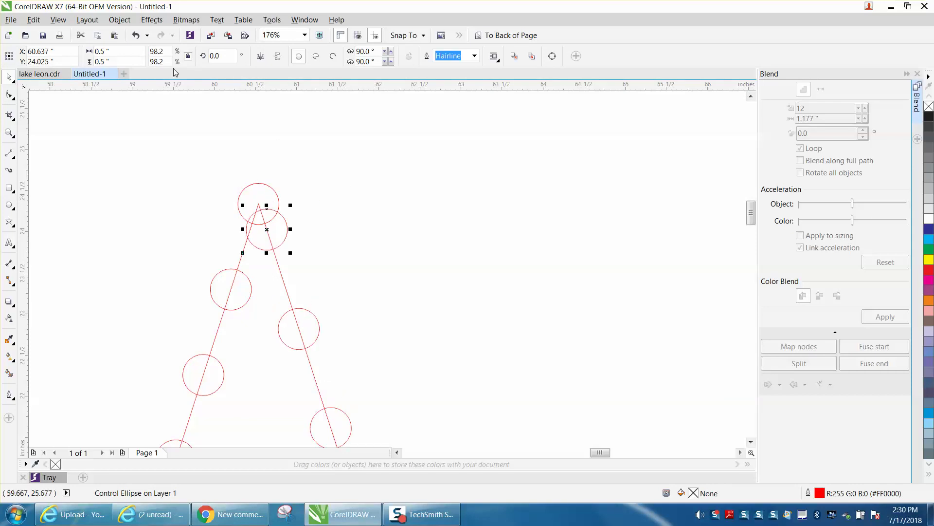
{"action": "left_click", "coordinate": [137, 36]}
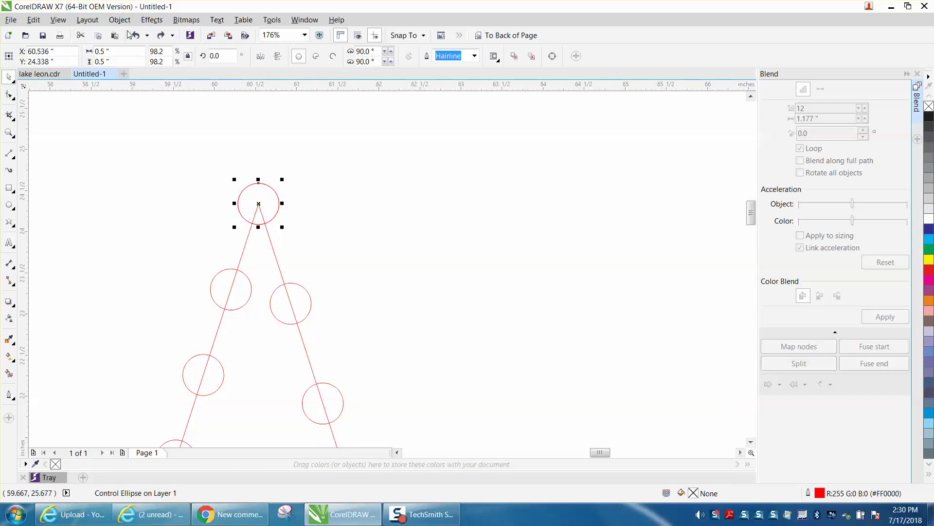
{"action": "left_click", "coordinate": [122, 22]}
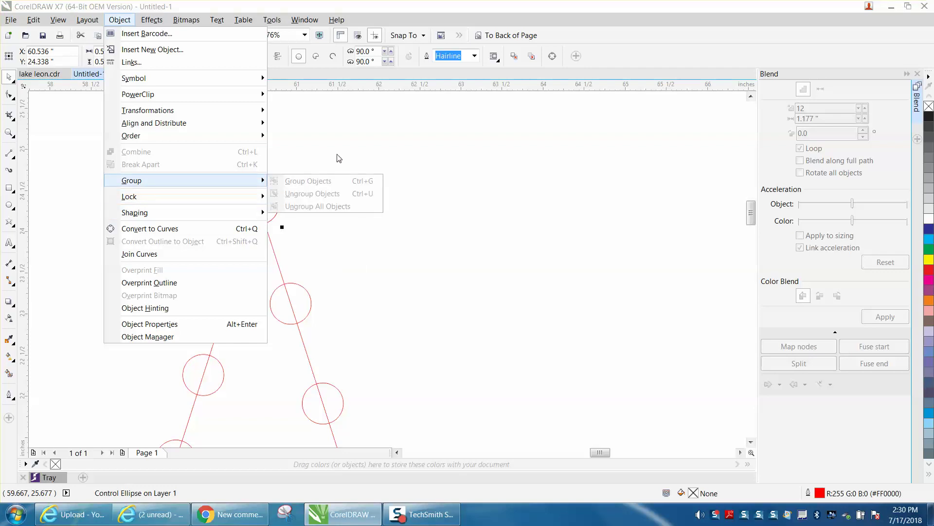
- Marquee-select the two left dotted stars and apply Object > Group > Ungroup All Objects
{"action": "left_click", "coordinate": [405, 167]}
{"action": "scroll", "coordinate": [405, 166], "scroll_direction": "down", "scroll_amount": 4}
{"action": "left_click_drag", "start_coordinate": [313, 142], "coordinate": [502, 297]}
{"action": "left_click", "coordinate": [119, 20]}
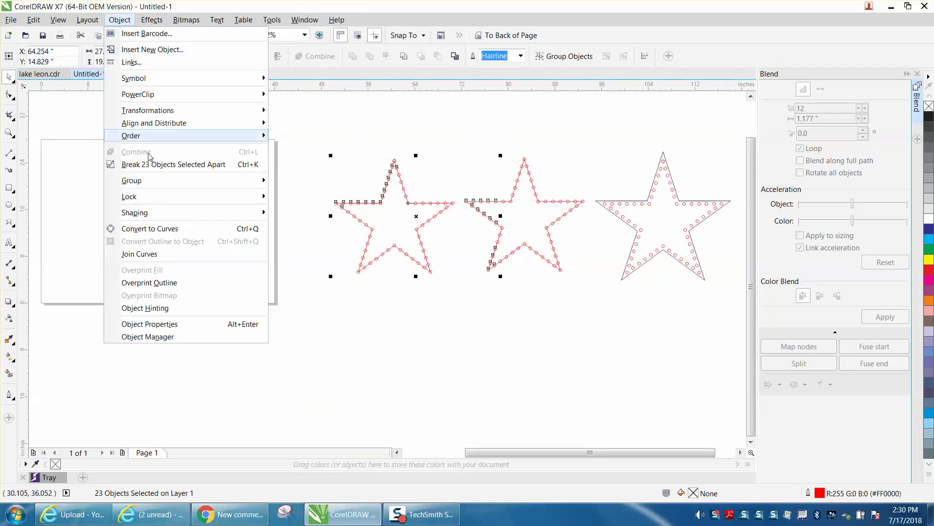
{"action": "left_click", "coordinate": [156, 168]}
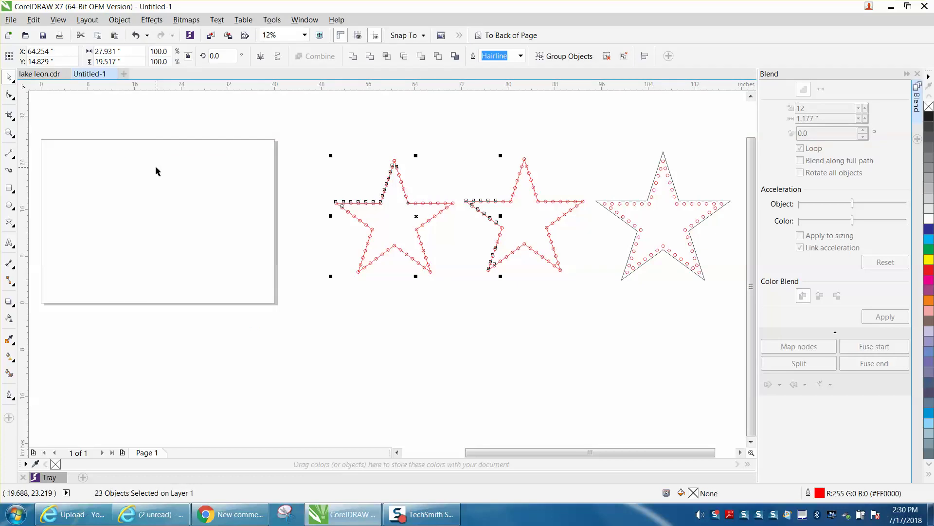
{"action": "left_click", "coordinate": [120, 20]}
{"action": "mouse_move", "coordinate": [148, 181]}
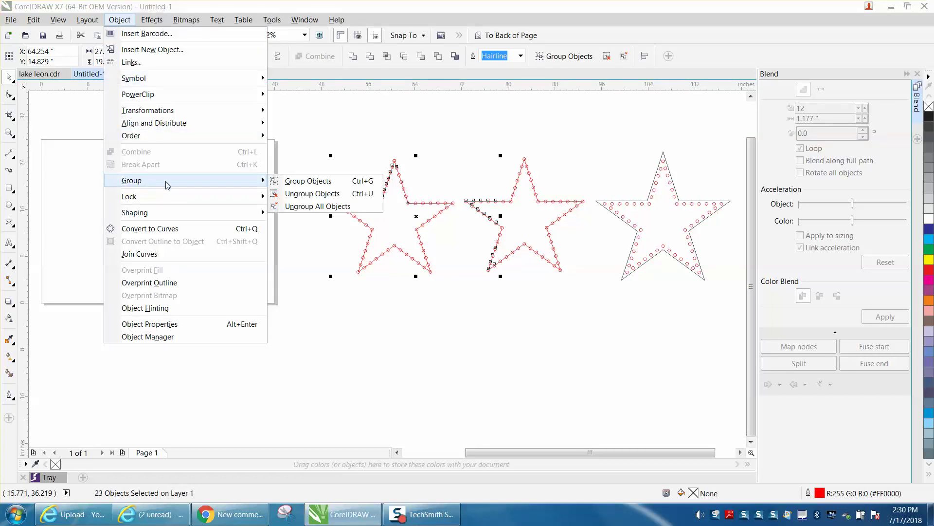
{"action": "left_click", "coordinate": [305, 210]}
{"action": "left_click", "coordinate": [302, 176]}
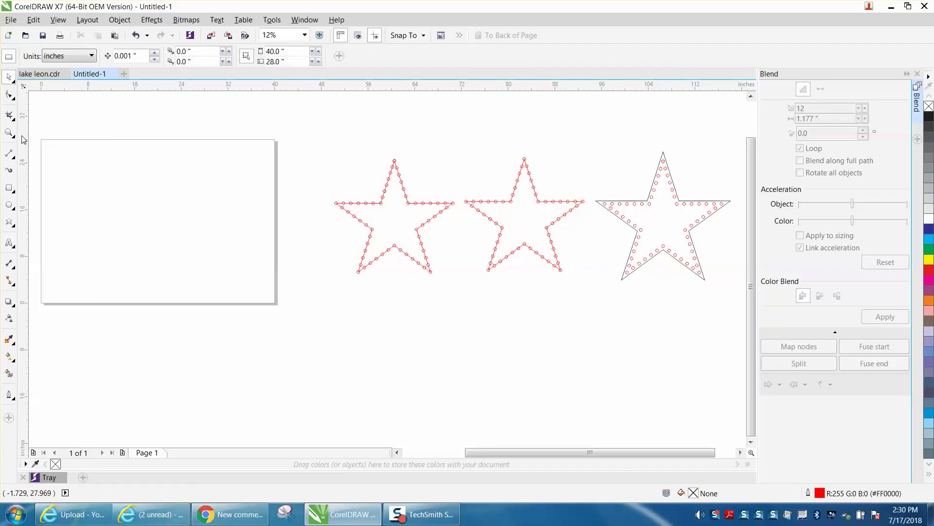
{"action": "left_click", "coordinate": [9, 133]}
{"action": "left_click_drag", "start_coordinate": [378, 152], "coordinate": [468, 225]}
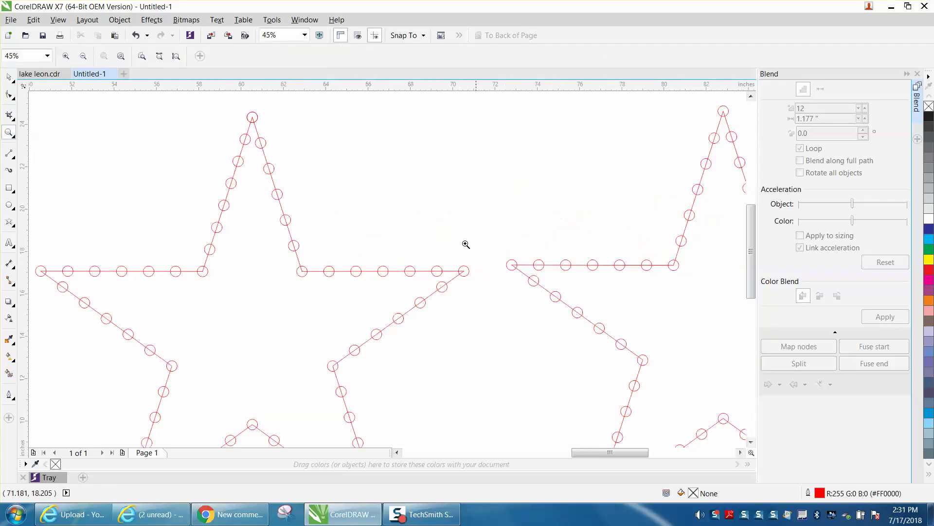
{"action": "left_click_drag", "start_coordinate": [232, 101], "coordinate": [286, 141]}
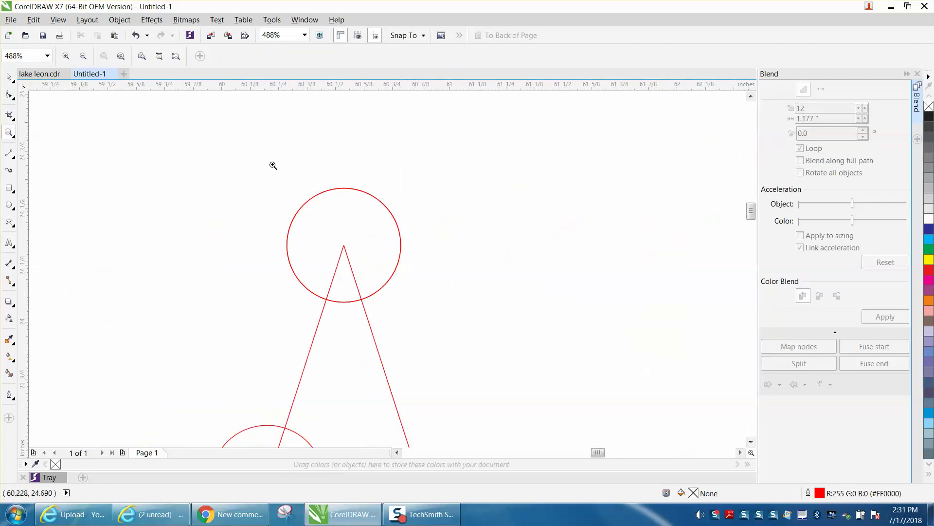
{"action": "scroll", "coordinate": [271, 165], "scroll_direction": "down", "scroll_amount": 2}
{"action": "right_click", "coordinate": [313, 187]}
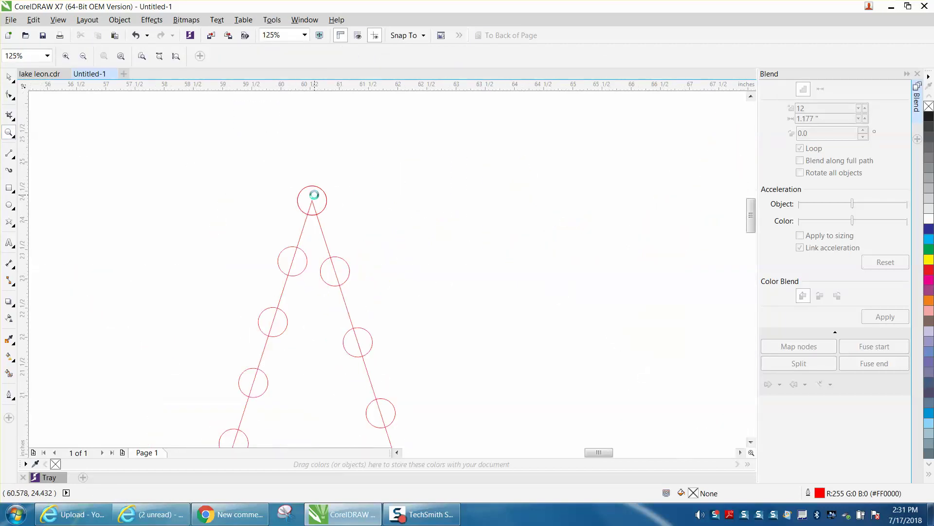
{"action": "left_click", "coordinate": [8, 77]}
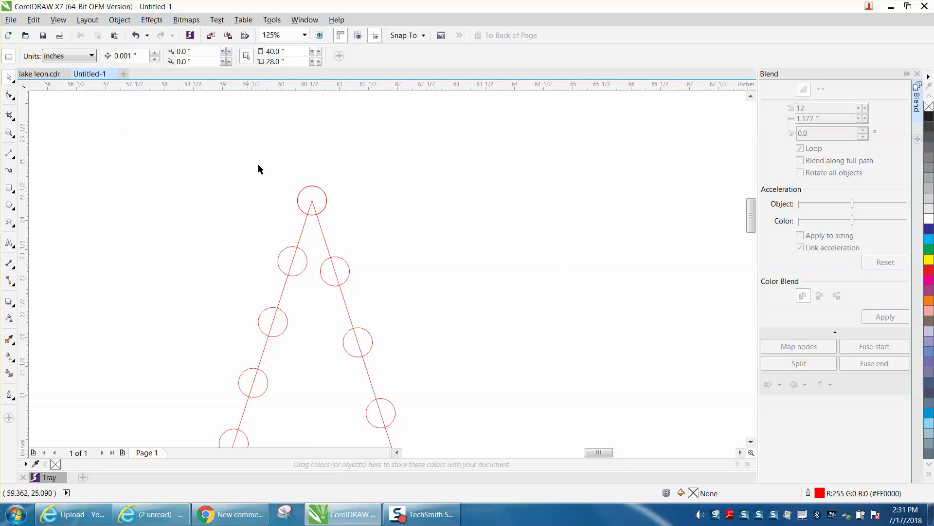
{"action": "left_click", "coordinate": [308, 191]}
{"action": "left_click", "coordinate": [358, 196]}
{"action": "scroll", "coordinate": [351, 193], "scroll_direction": "down", "scroll_amount": 3}
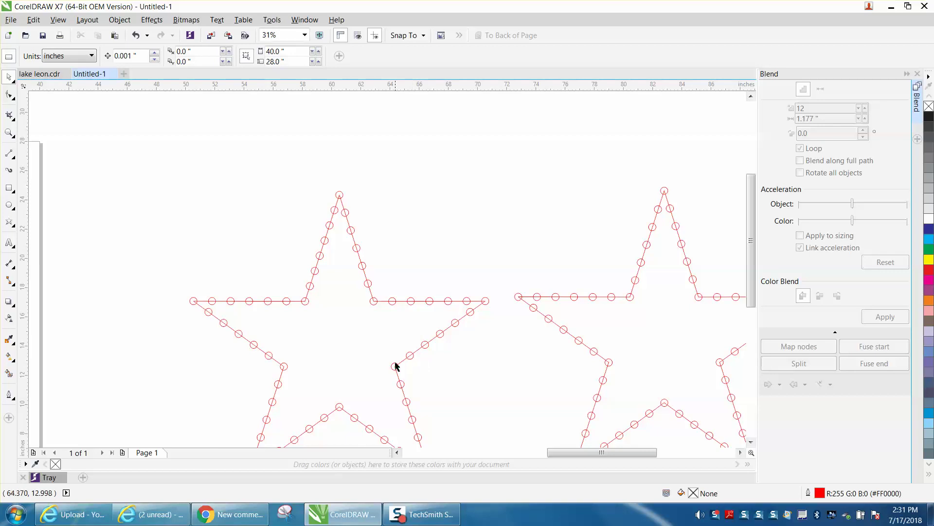
{"action": "scroll", "coordinate": [353, 325], "scroll_direction": "down", "scroll_amount": 1}
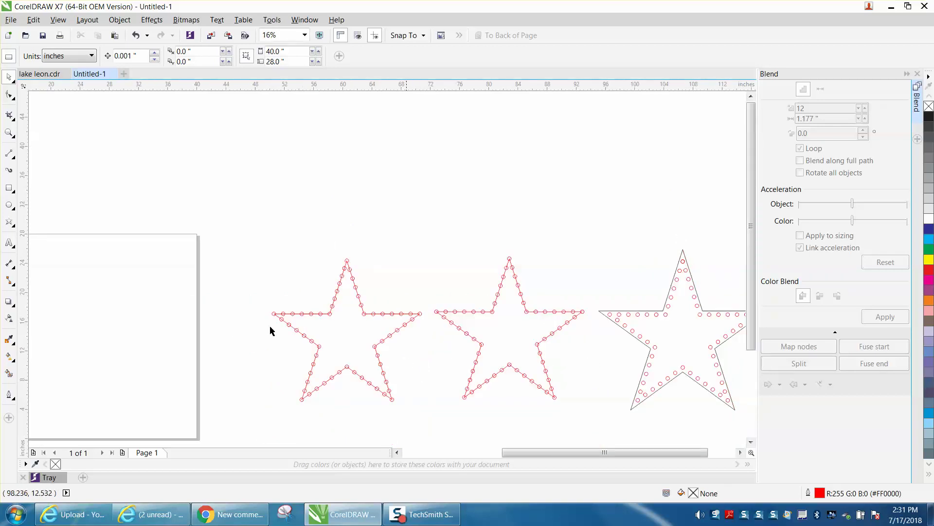
{"action": "left_click", "coordinate": [9, 132]}
{"action": "left_click_drag", "start_coordinate": [256, 259], "coordinate": [510, 419]}
{"action": "left_click", "coordinate": [9, 79]}
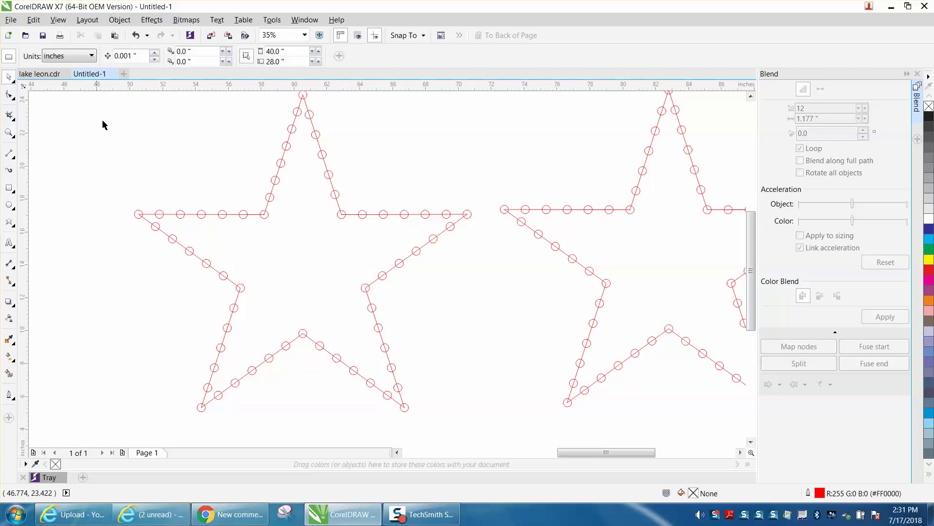
{"action": "left_click", "coordinate": [272, 194]}
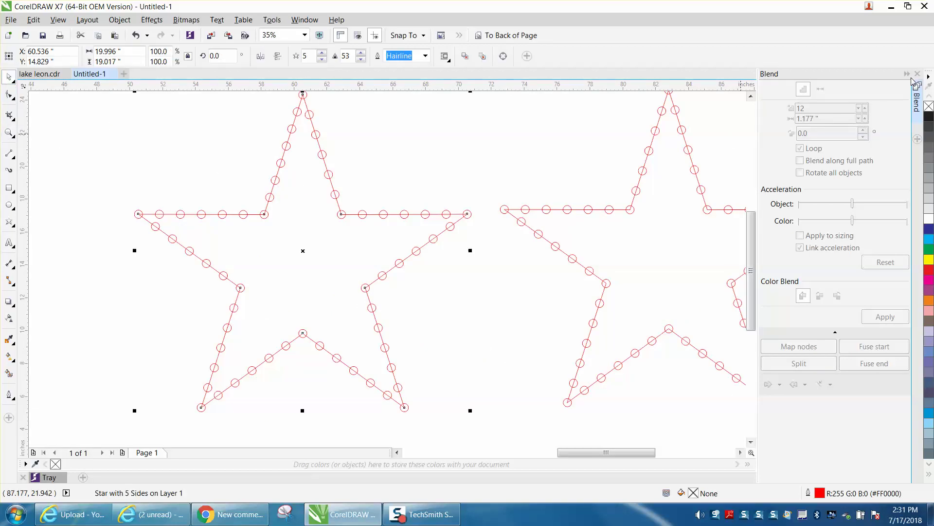
- Apply a one-step 0.5" Outside contour to the left dotted star
{"action": "left_click", "coordinate": [918, 74]}
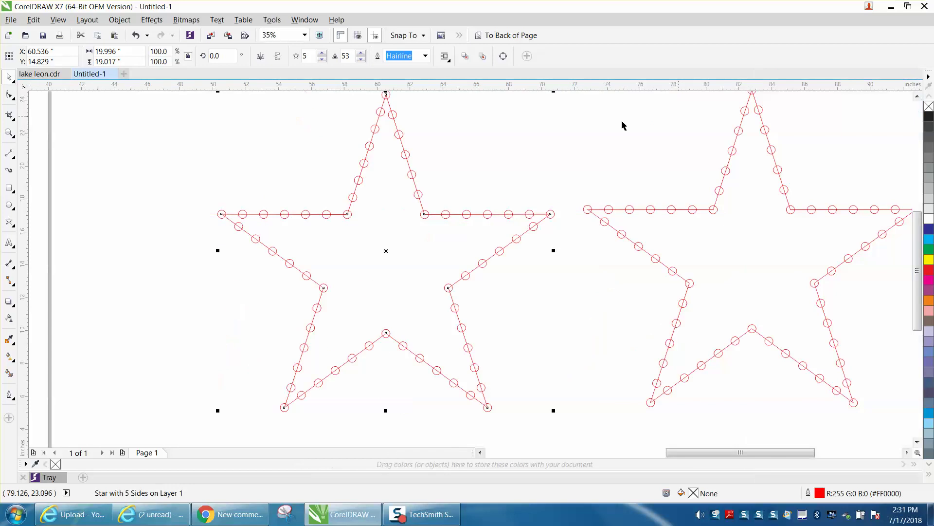
{"action": "left_click", "coordinate": [150, 22]}
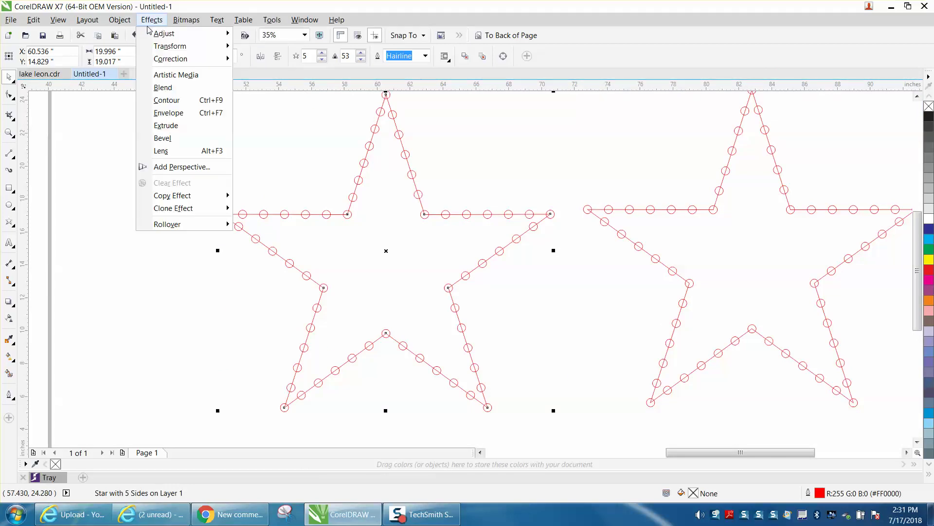
{"action": "left_click", "coordinate": [173, 102]}
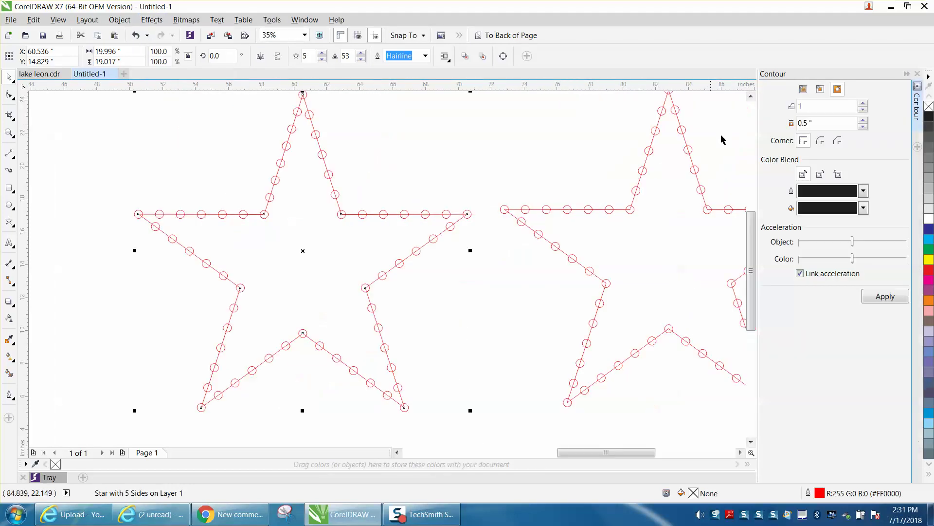
{"action": "left_click", "coordinate": [838, 89]}
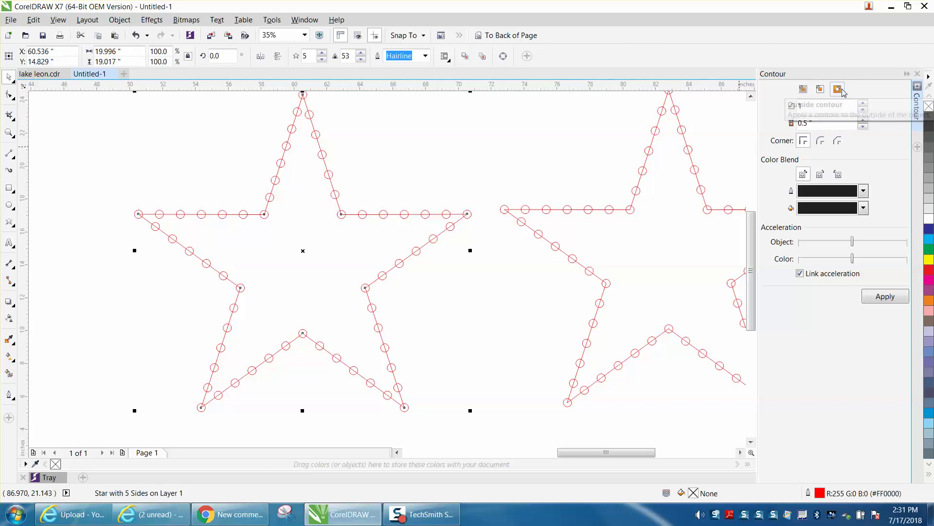
{"action": "left_click", "coordinate": [886, 298]}
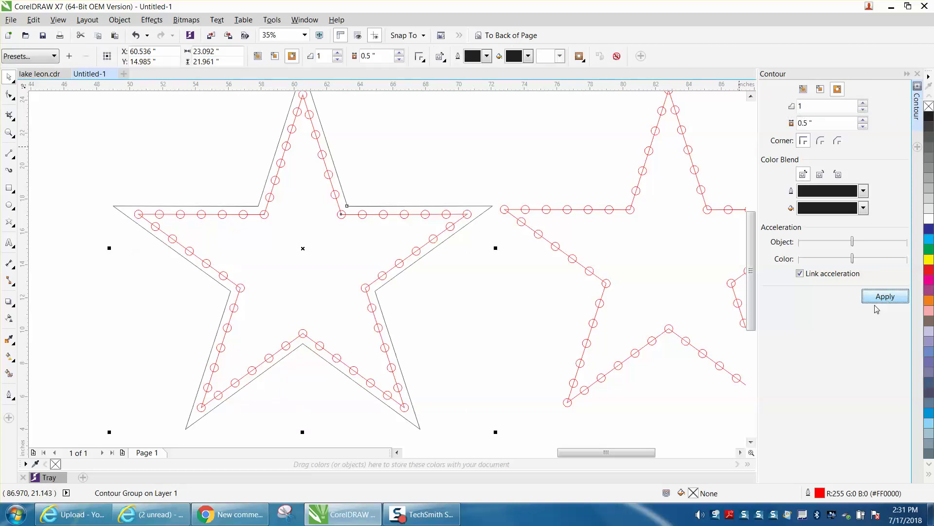
- Break the contour group apart and delete the red star path, leaving only the circles
{"action": "left_click", "coordinate": [119, 20]}
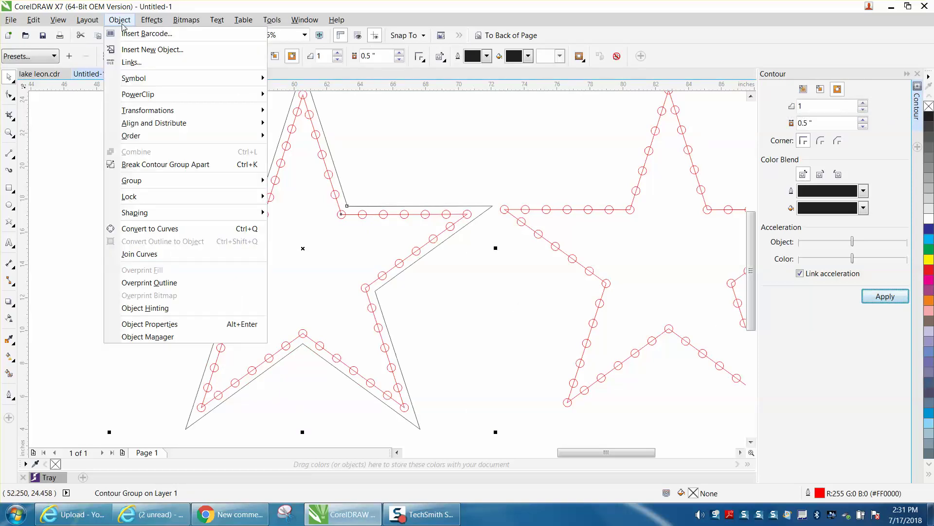
{"action": "left_click", "coordinate": [164, 166]}
{"action": "left_click", "coordinate": [165, 165]}
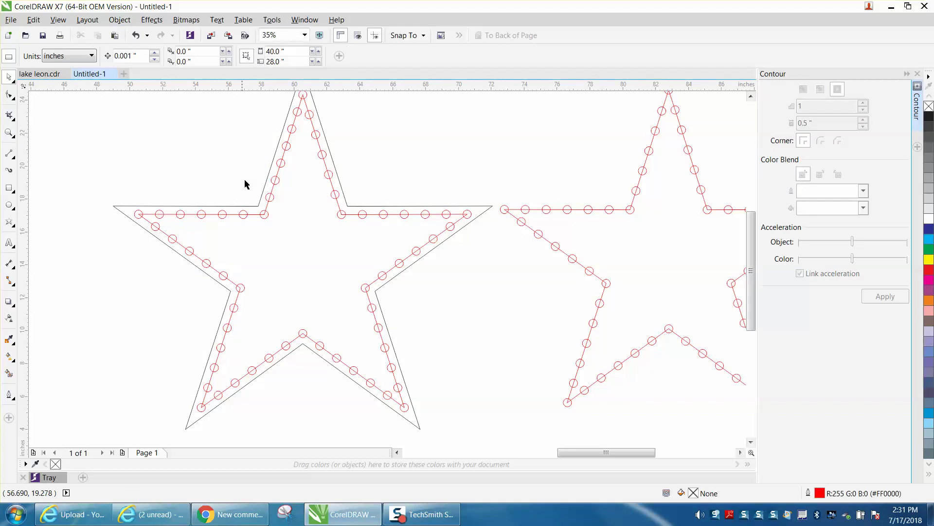
{"action": "left_click", "coordinate": [273, 191]}
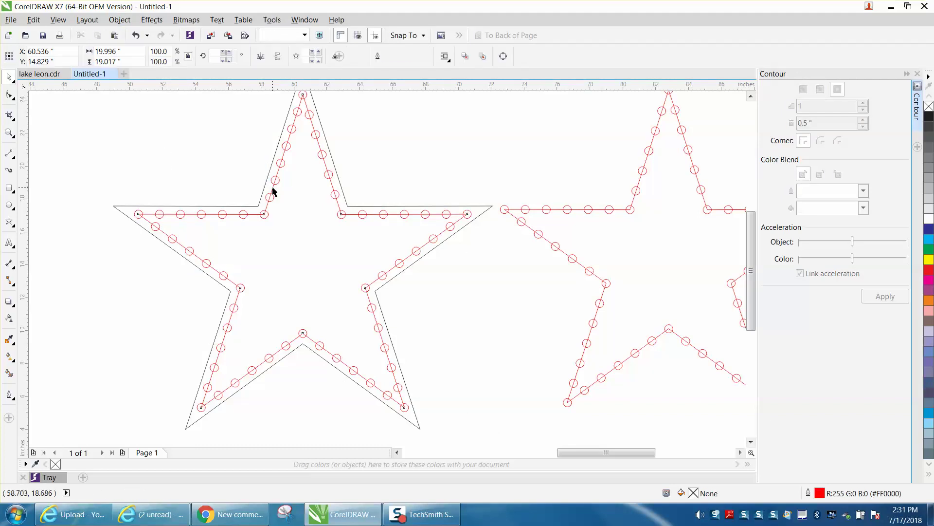
{"action": "key", "text": "Delete"}
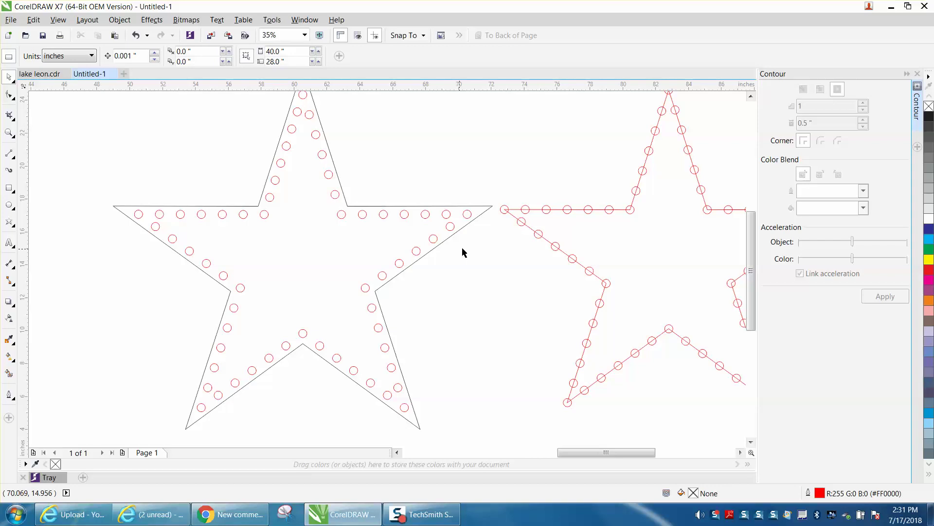
{"action": "scroll", "coordinate": [431, 217], "scroll_direction": "down", "scroll_amount": 2}
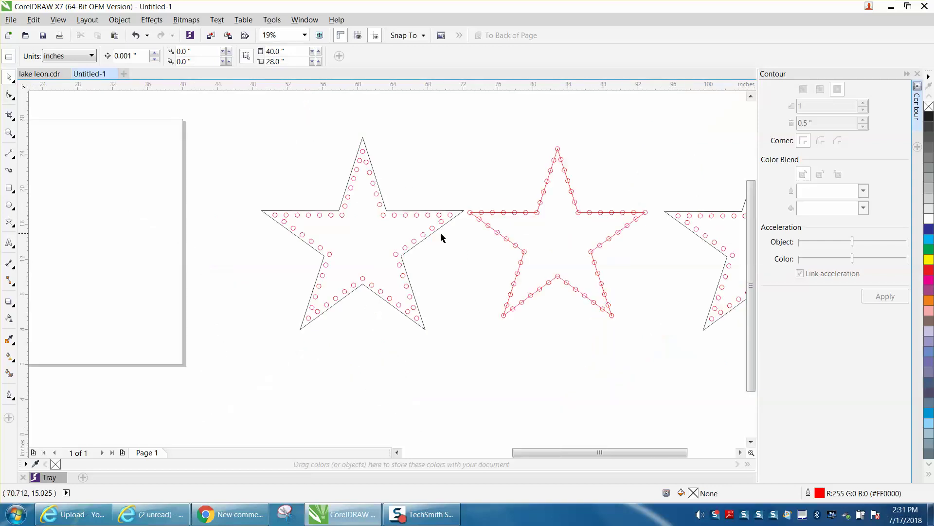
{"action": "left_click", "coordinate": [9, 132]}
{"action": "left_click_drag", "start_coordinate": [245, 125], "coordinate": [516, 348]}
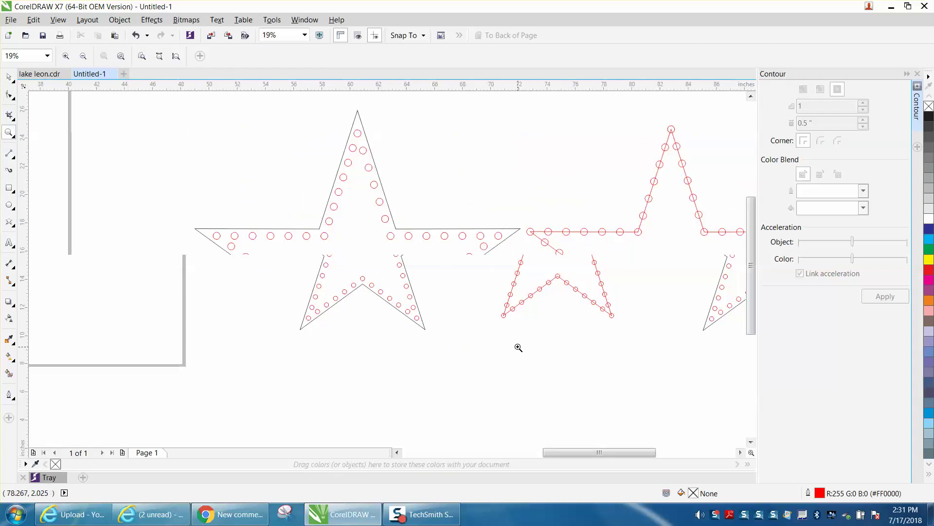